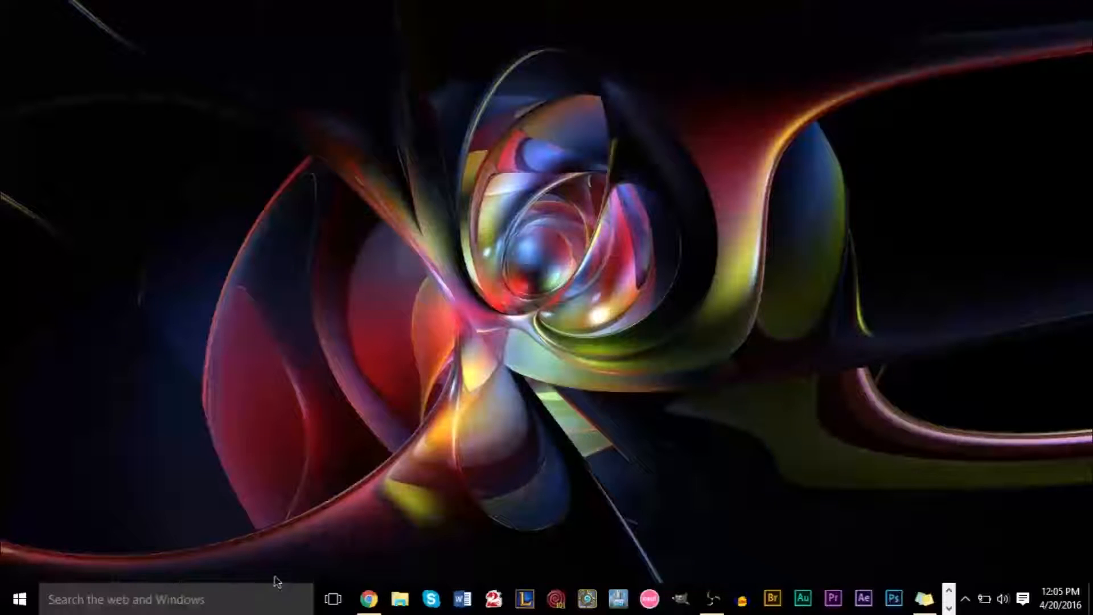
Step: Search Windows for "indexing options", open Indexing Options and review the list of indexed locations without changing it
click(251, 602)
text(indexing options)
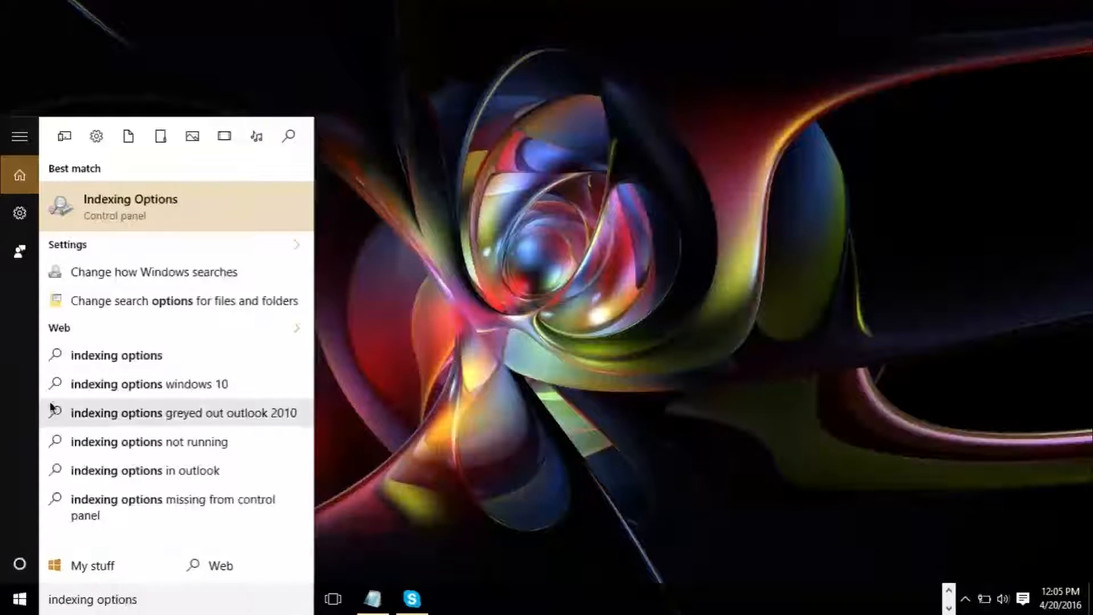
click(139, 199)
drag(251, 102, 655, 102)
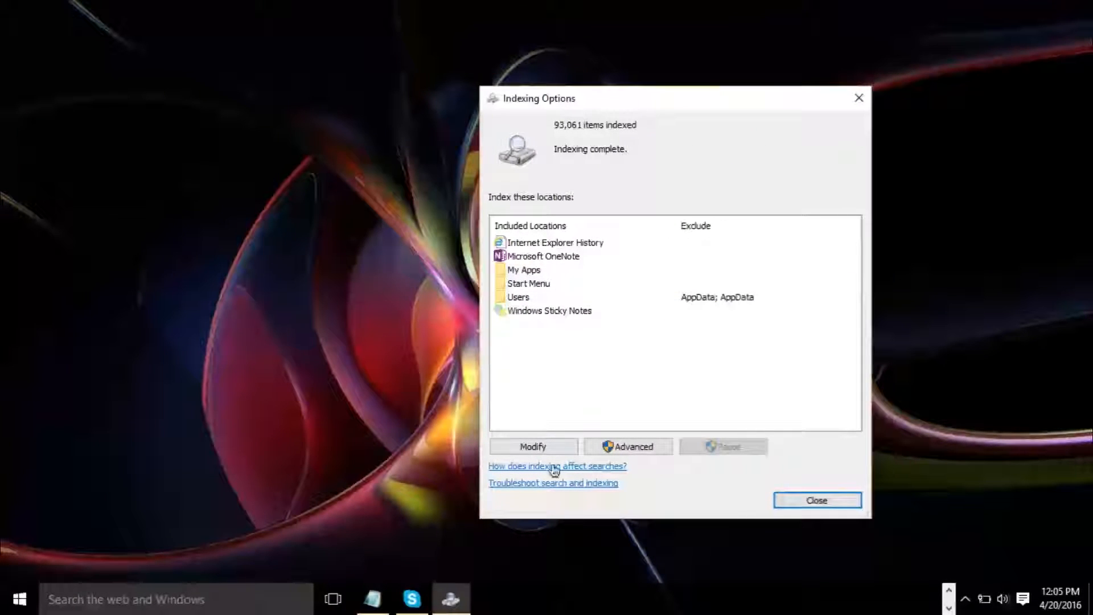
click(548, 446)
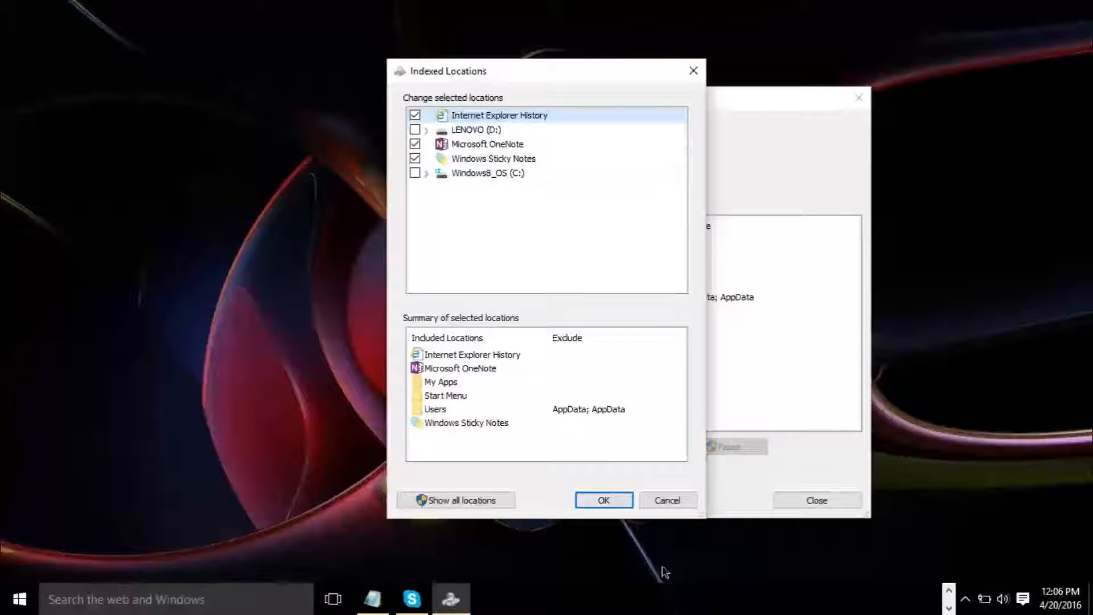
click(668, 500)
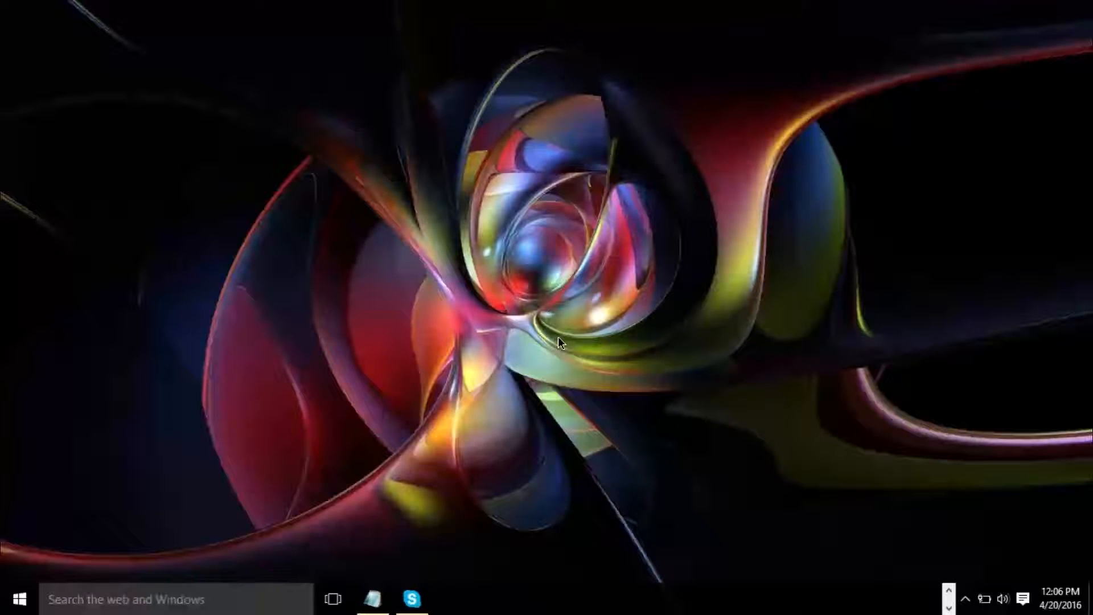
Step: Run SystemPropertiesAdvanced to open the advanced System Properties and move the window toward the middle of the desktop
key(super+r)
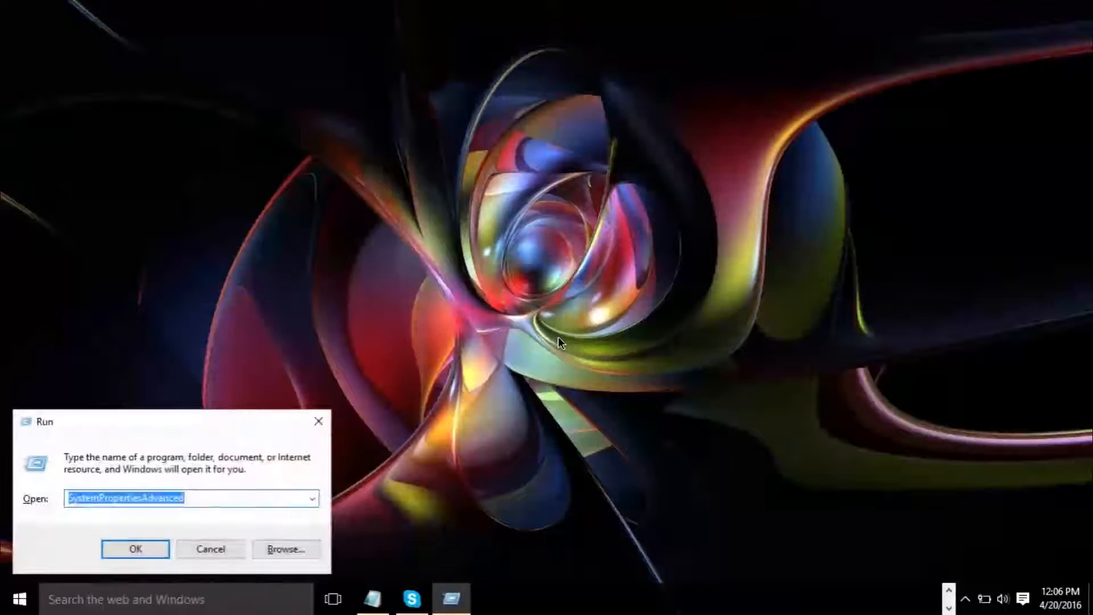
key(Right)
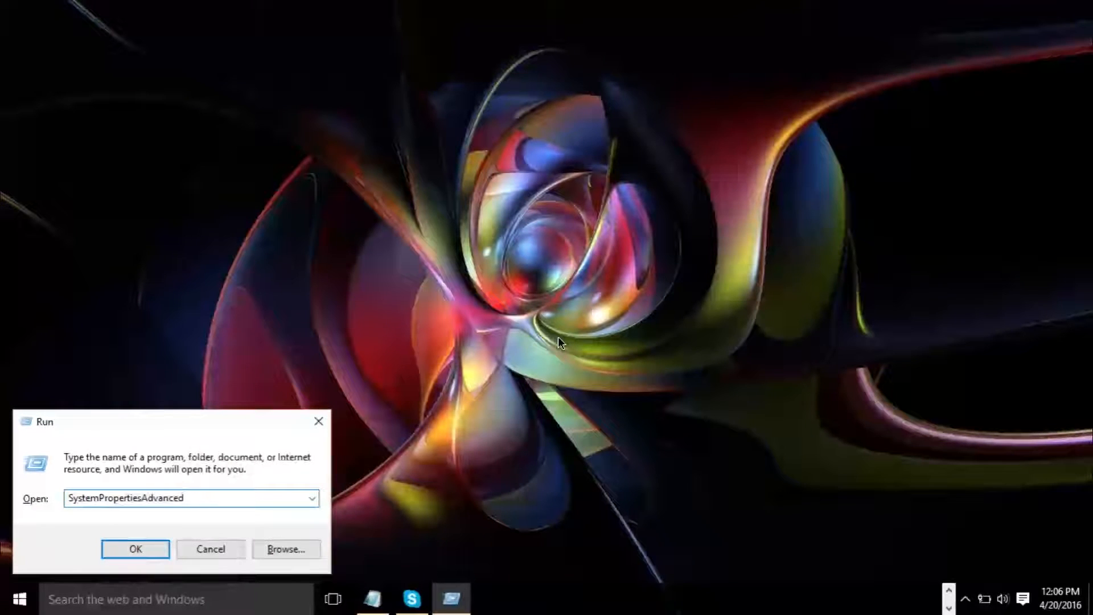
key(Return)
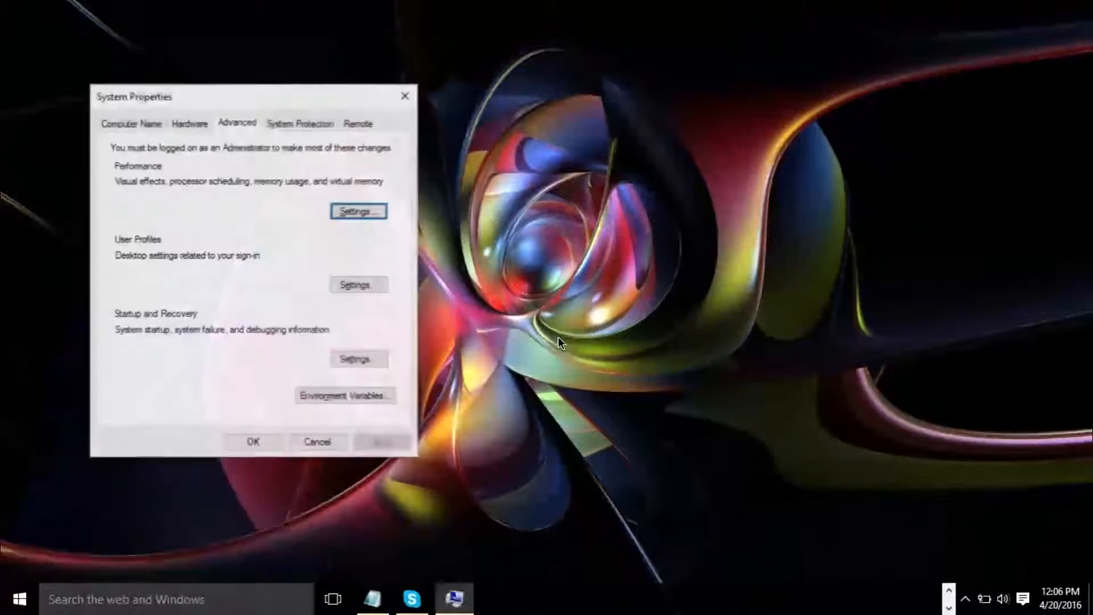
drag(179, 89, 458, 79)
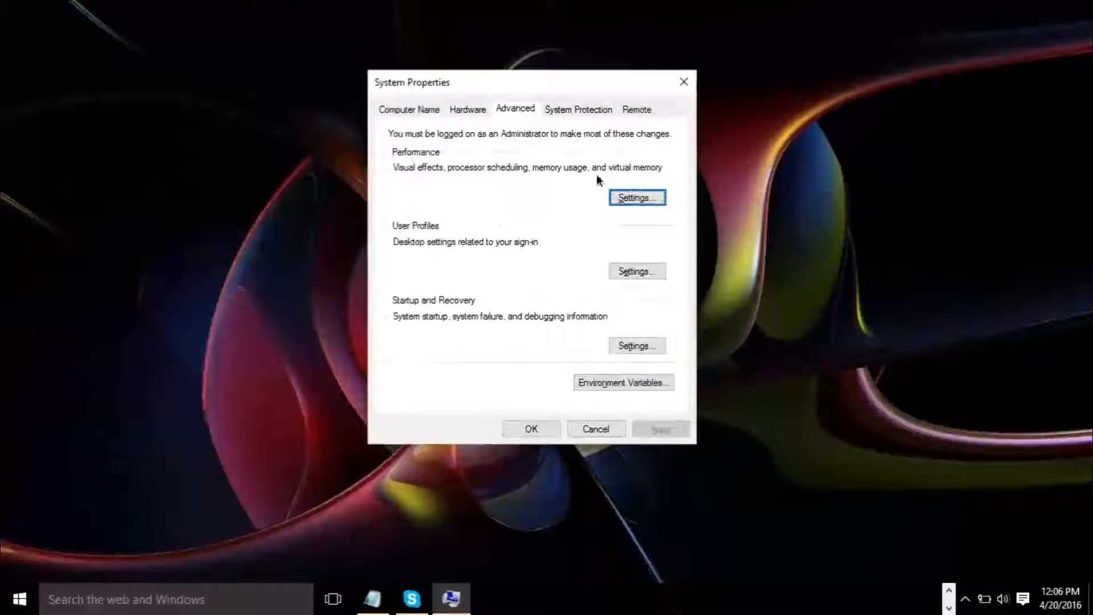
Step: Review the visual effects choices in the Performance settings and close System Properties without applying changes
click(627, 197)
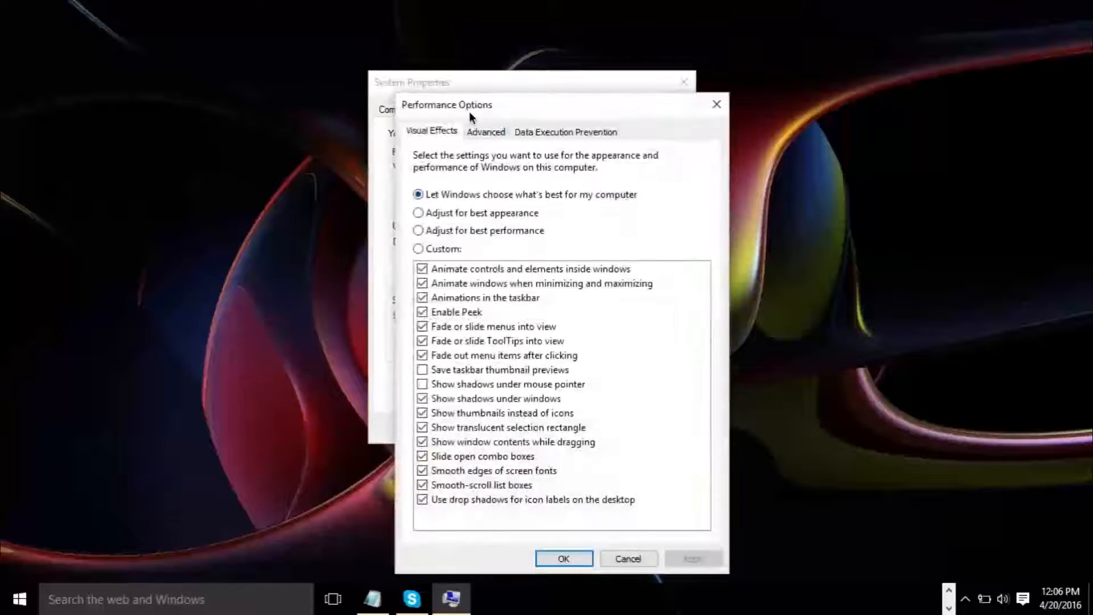
drag(491, 93, 589, 74)
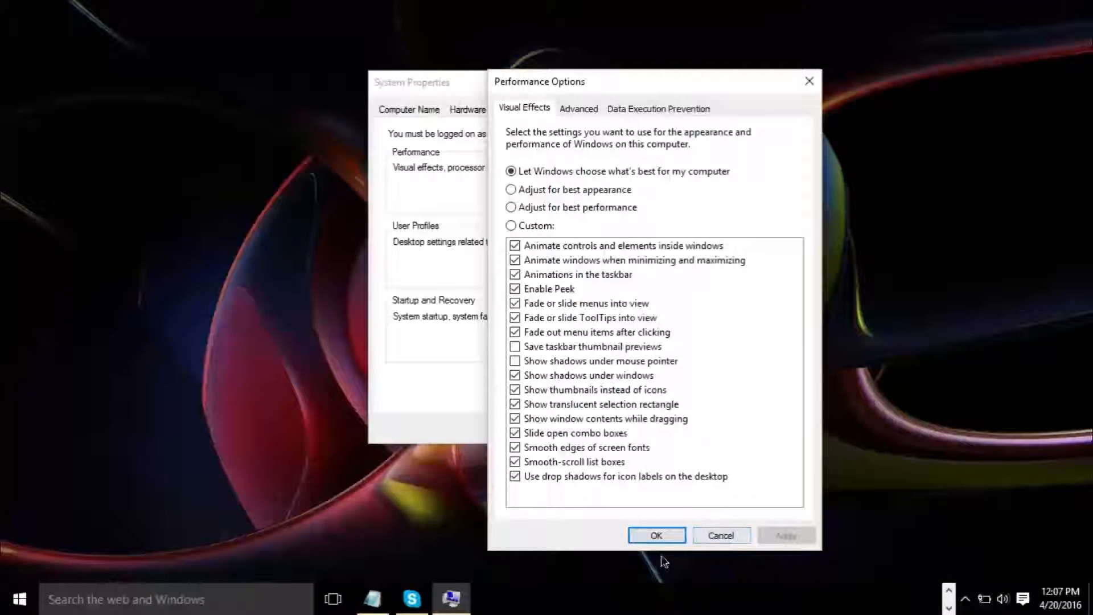
click(722, 537)
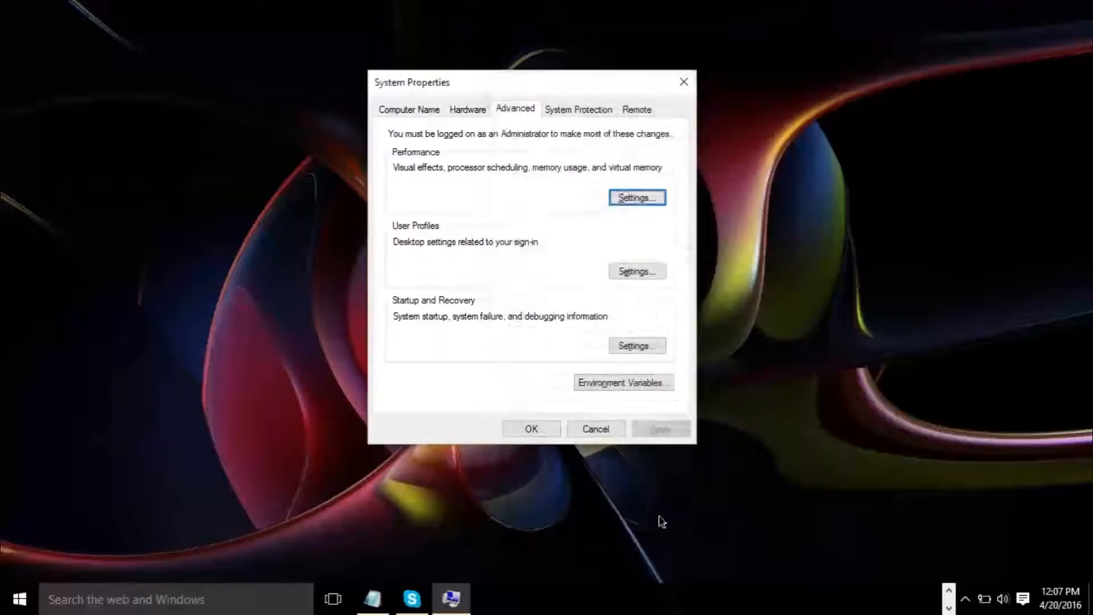
click(596, 429)
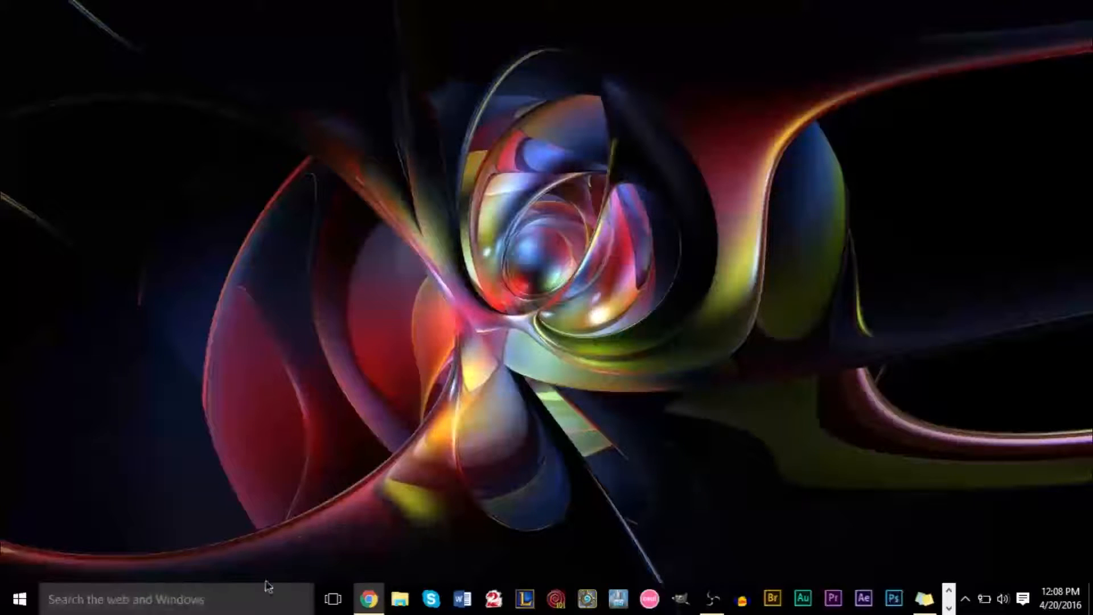
Step: Search Windows for Device Manager, open it and move its window toward the middle of the desktop
click(202, 596)
text(u)
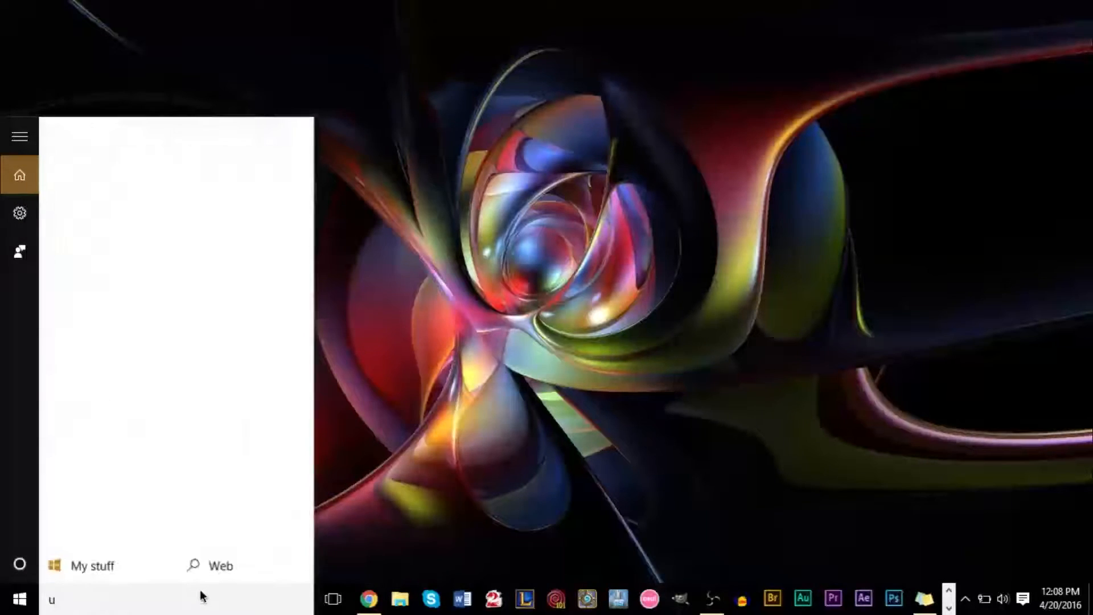
key(BackSpace)
text(dr)
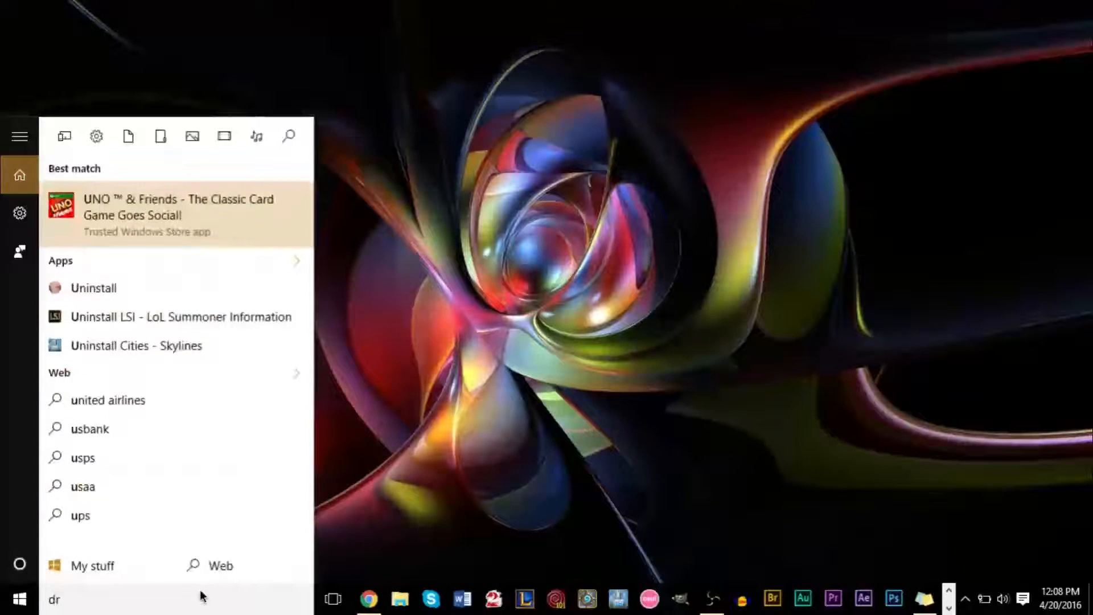
key(BackSpace)
text(evincdevic)
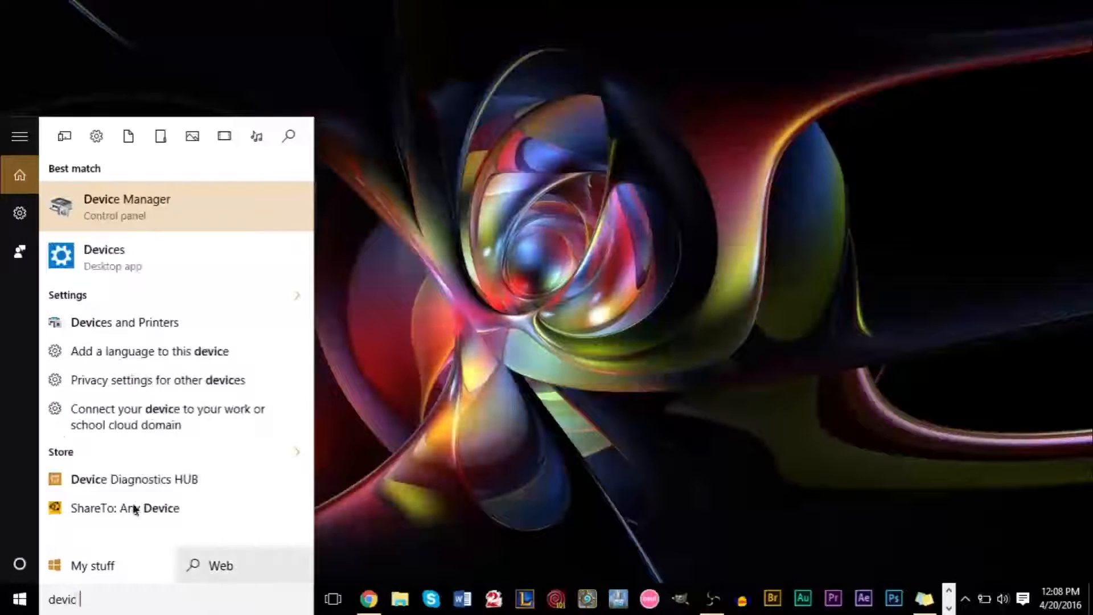
click(158, 215)
drag(245, 48, 476, 49)
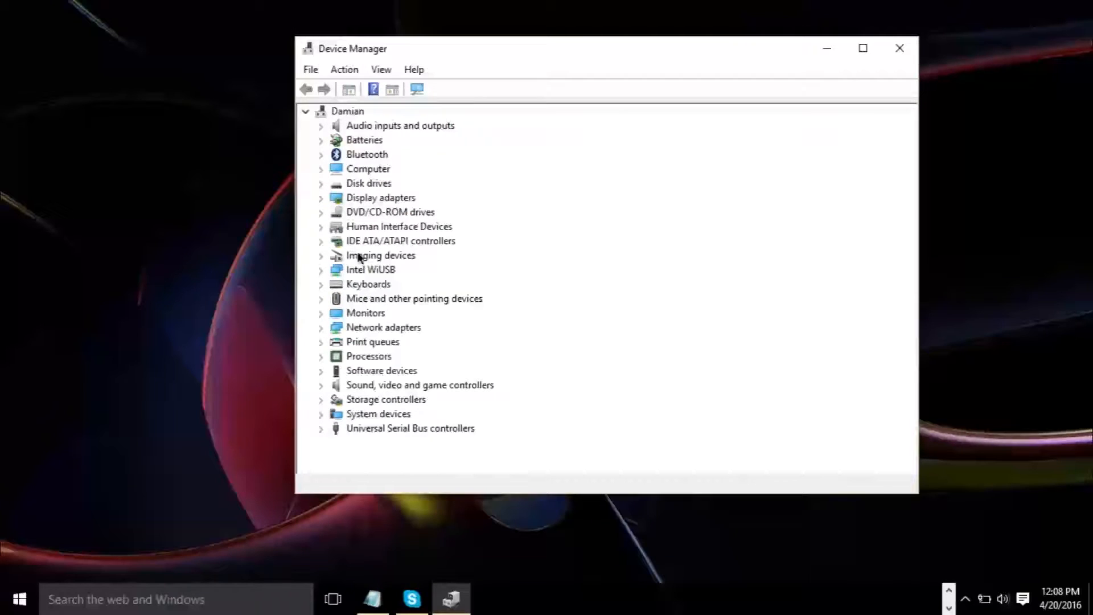
Step: Expand the Display adapters category and look through the DVD/CD-ROM drives and Human Interface Devices, collapsing those two again
click(320, 198)
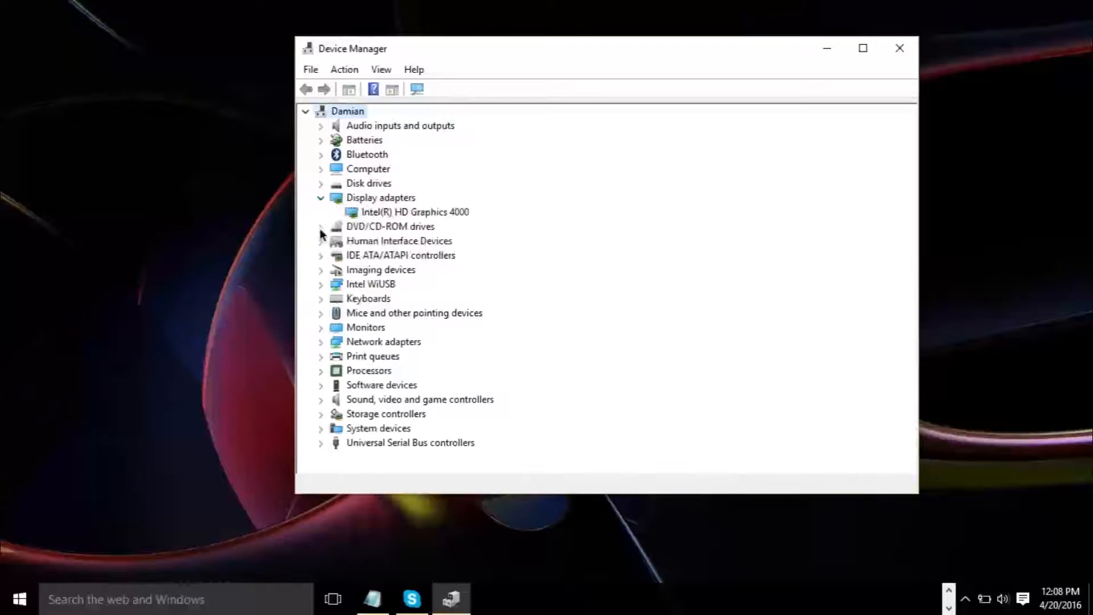
click(320, 228)
click(320, 256)
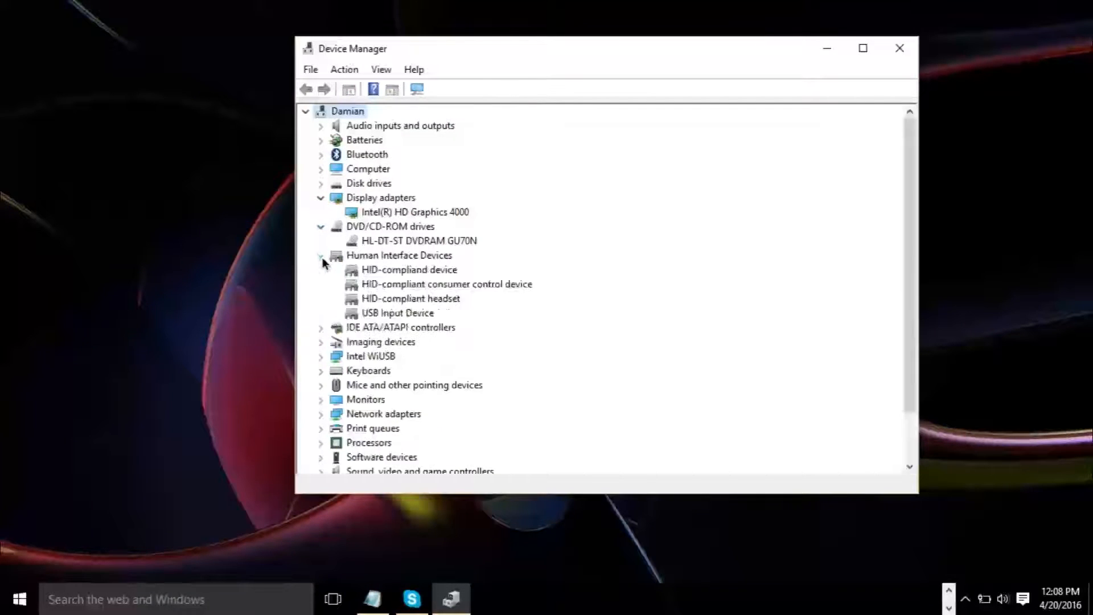
click(321, 329)
click(321, 329)
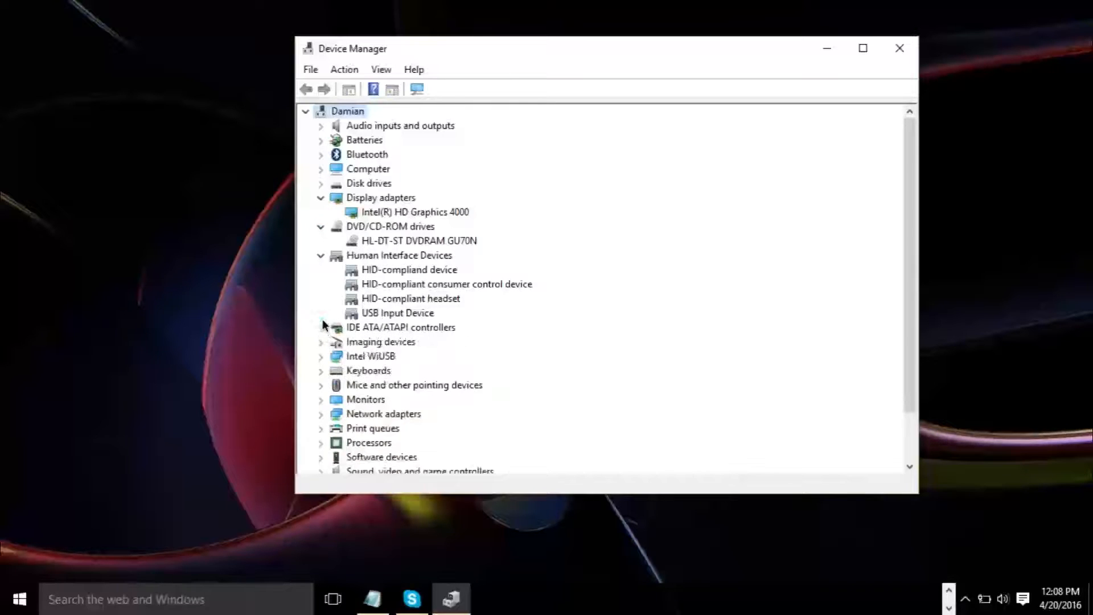
click(320, 258)
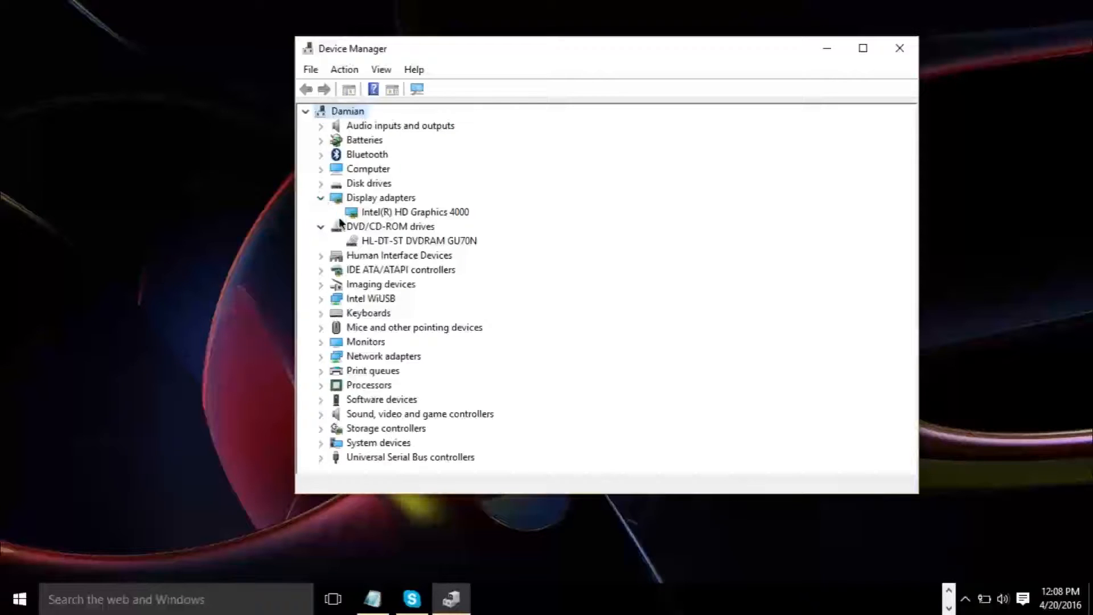
click(321, 226)
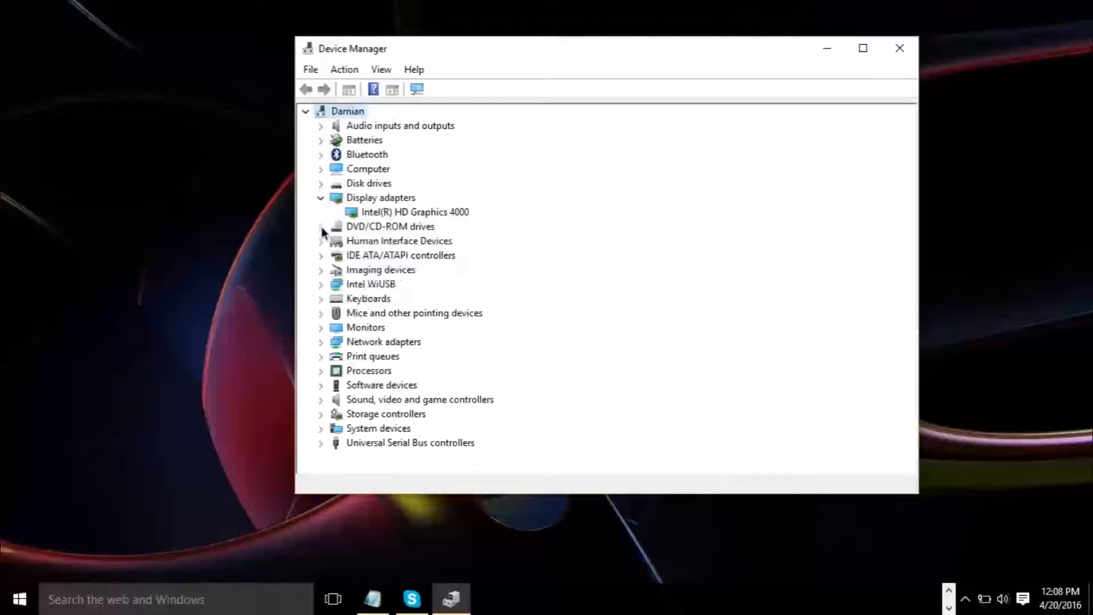
Step: Search automatically for updated driver software for the Intel(R) HD Graphics 4000 adapter and close the update wizard
right_click(441, 210)
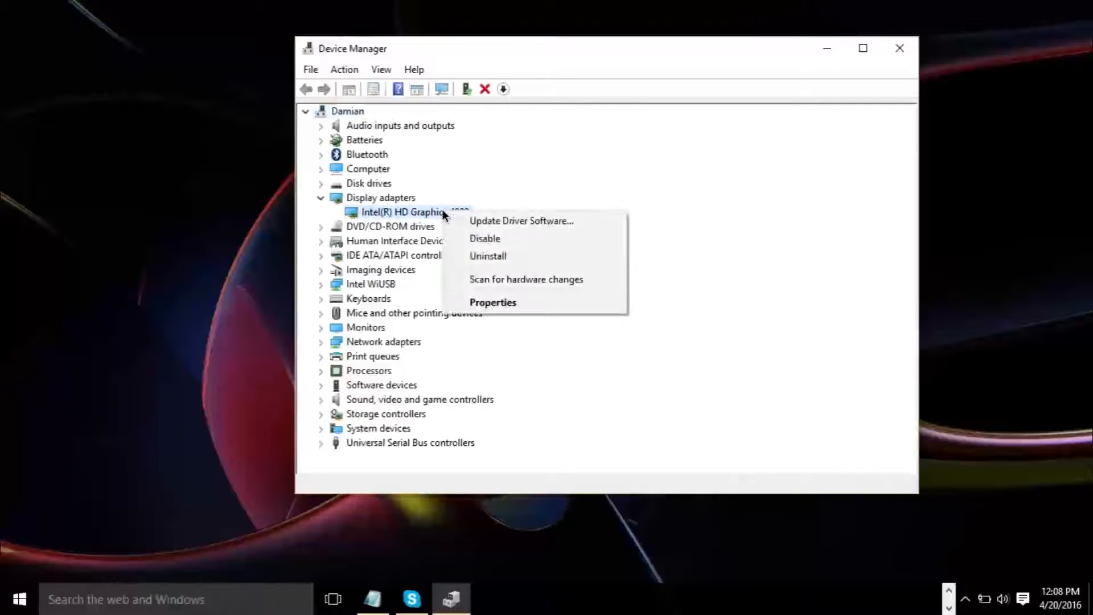
click(501, 226)
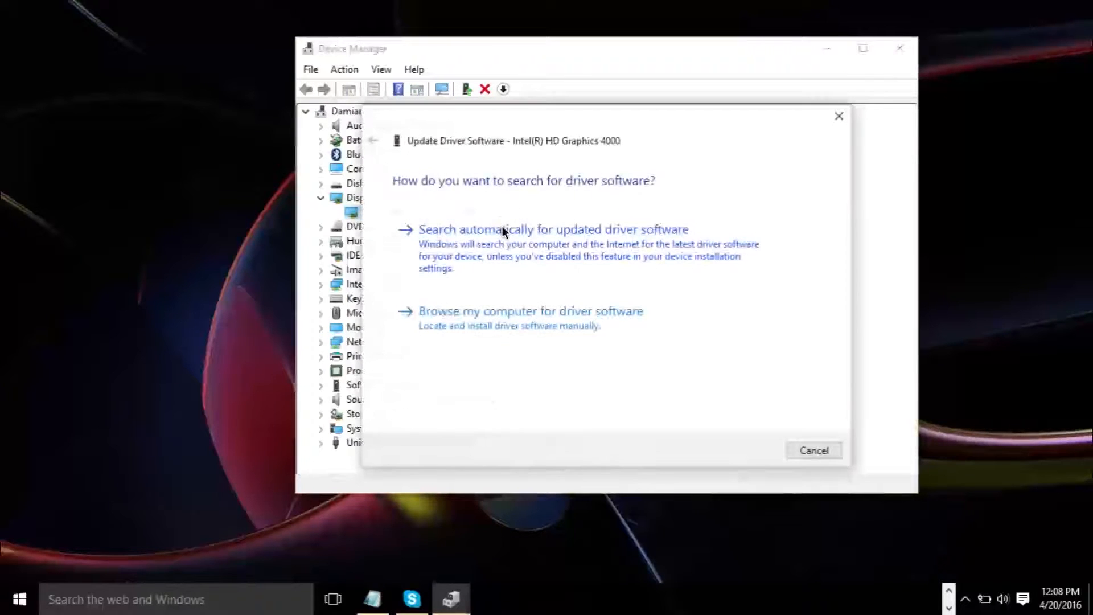
click(541, 238)
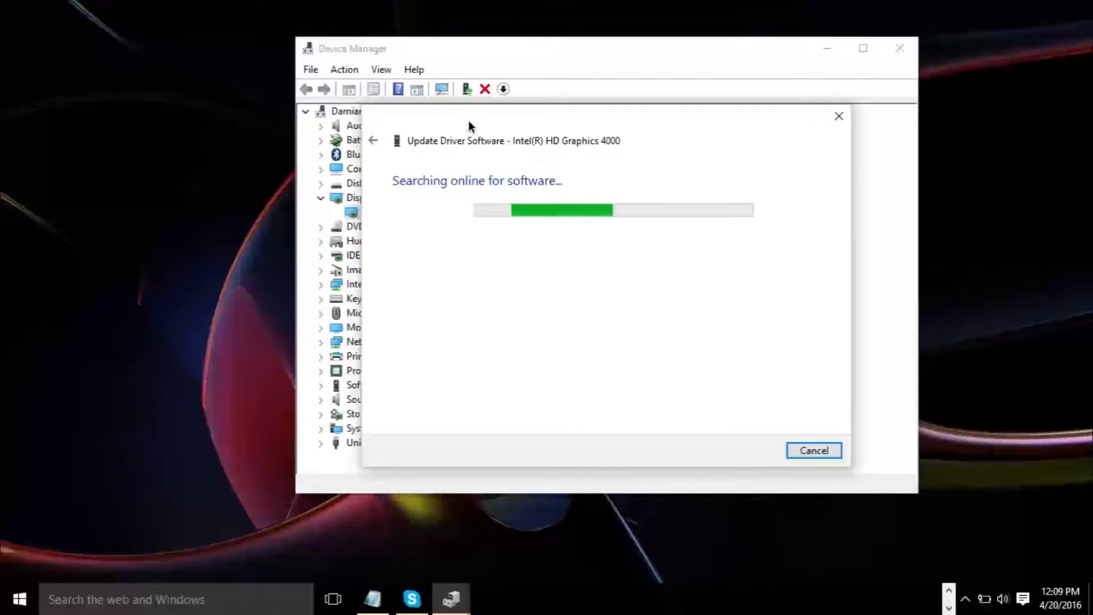
drag(469, 121, 607, 135)
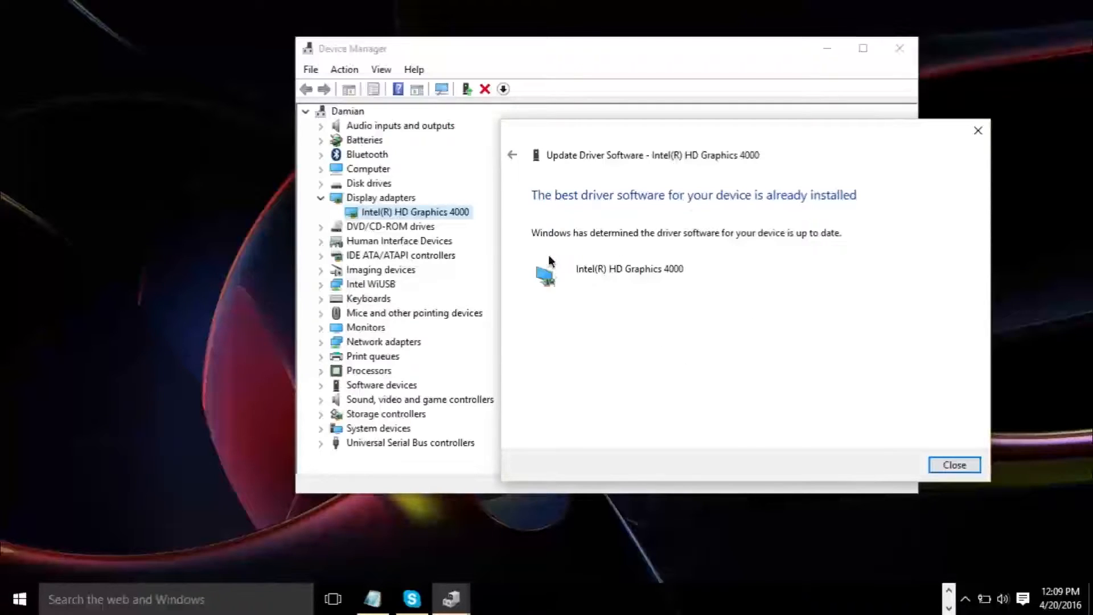
click(954, 466)
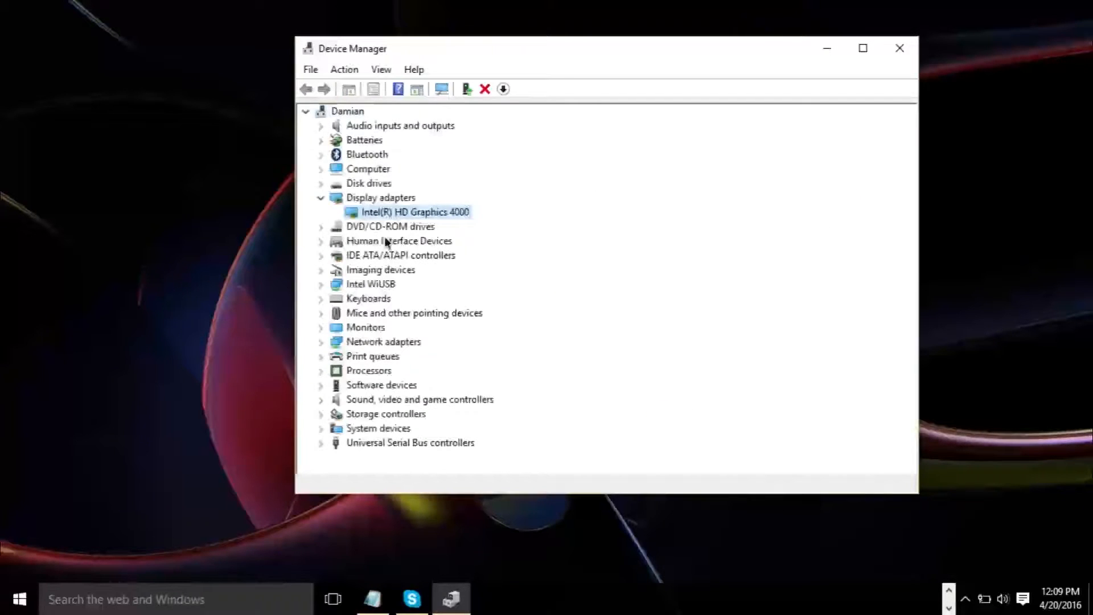
Step: Collapse the Display adapters category, check the sound, video and game controllers, and close Device Manager
click(318, 199)
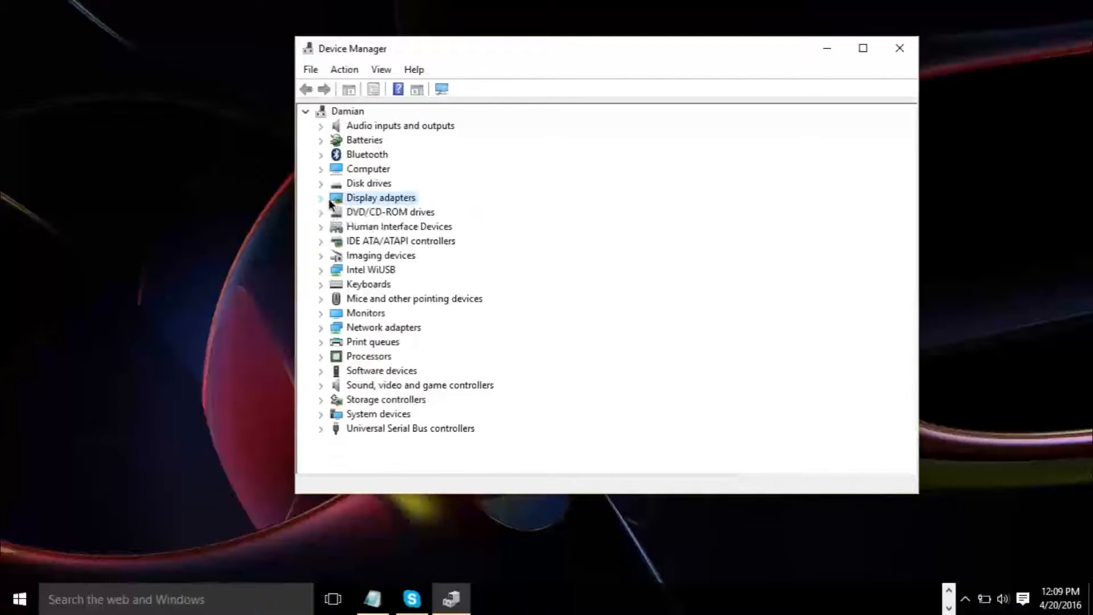
click(321, 385)
click(321, 387)
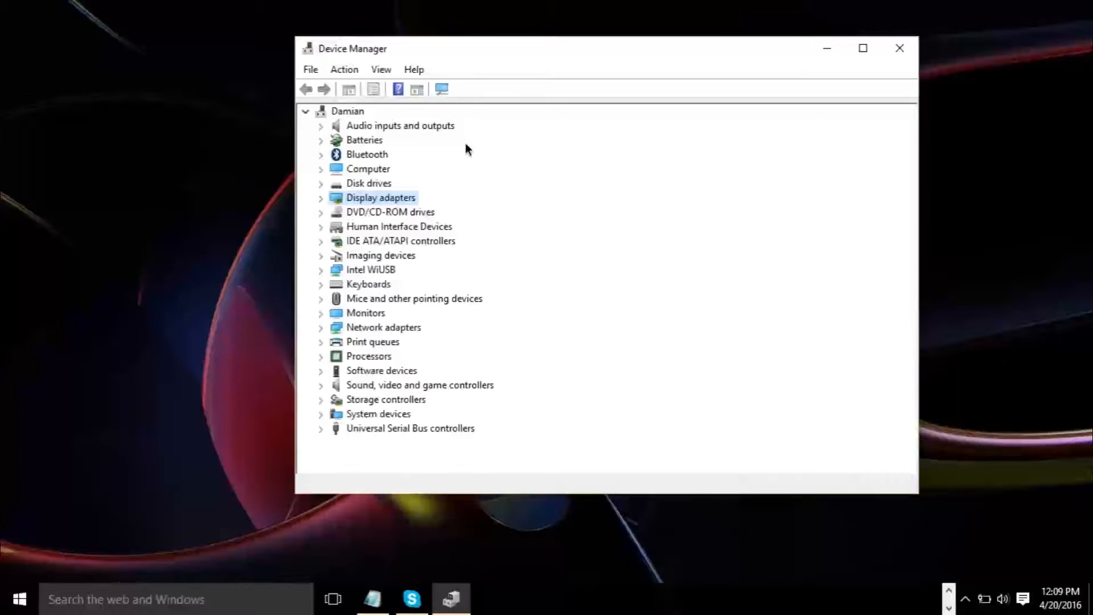
click(900, 48)
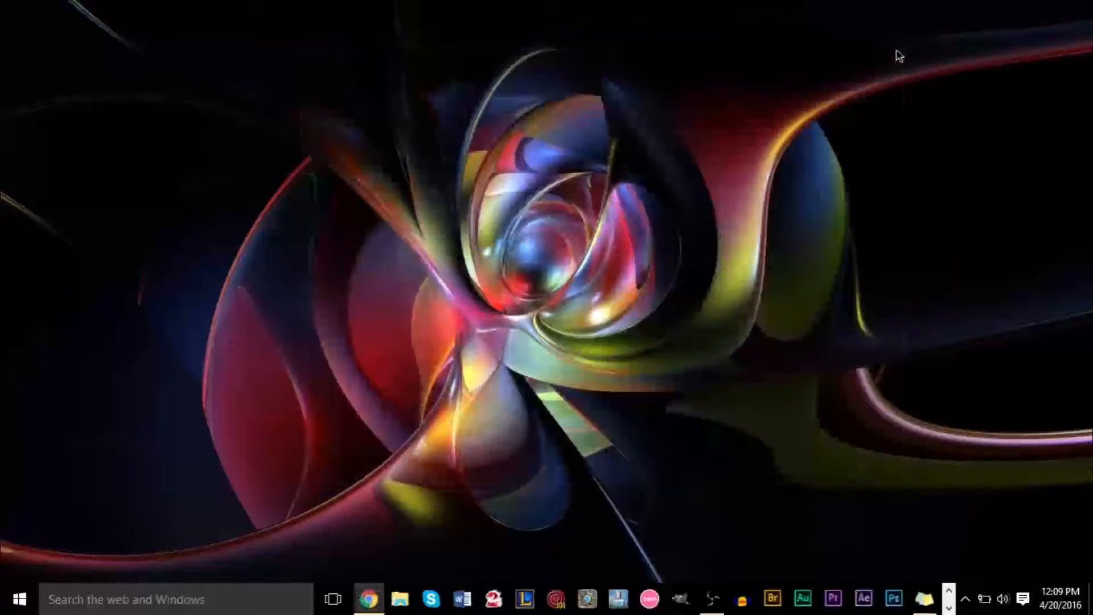